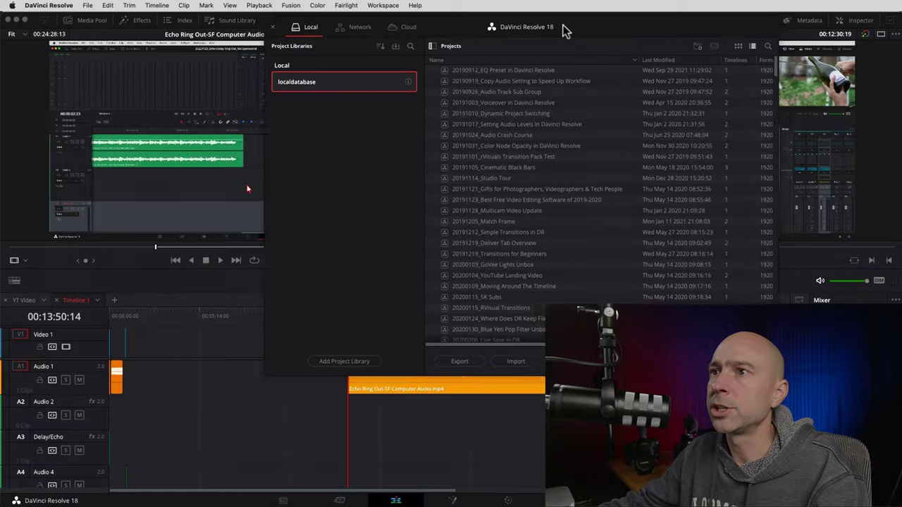
Bring up the Delete option for the project 20191010_Dynamic Project Switching in the local project library
{"action": "left_click_drag", "start_coordinate": [564, 30], "coordinate": [582, 26]}
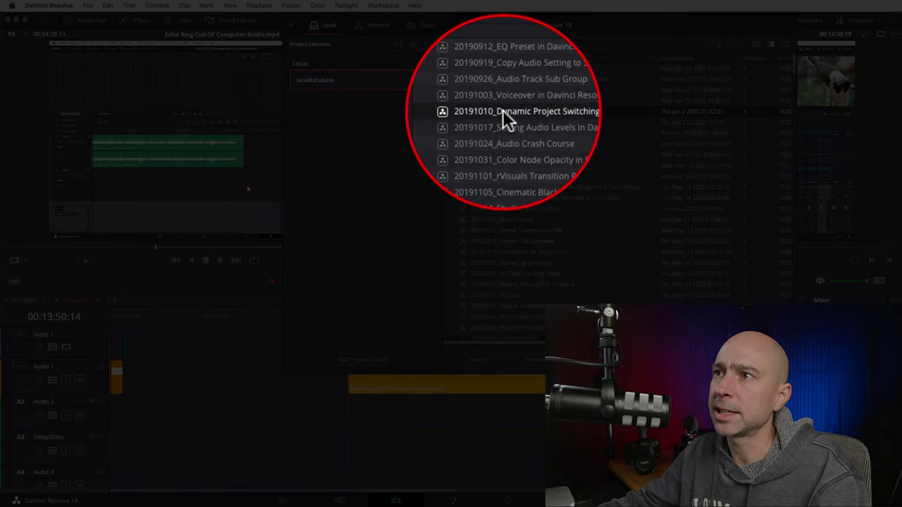
{"action": "right_click", "coordinate": [502, 116]}
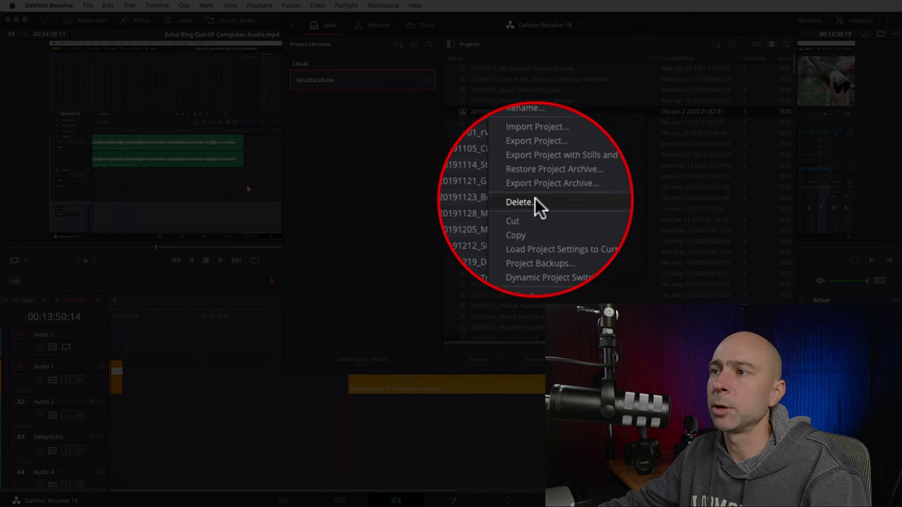
{"action": "left_click", "coordinate": [535, 199]}
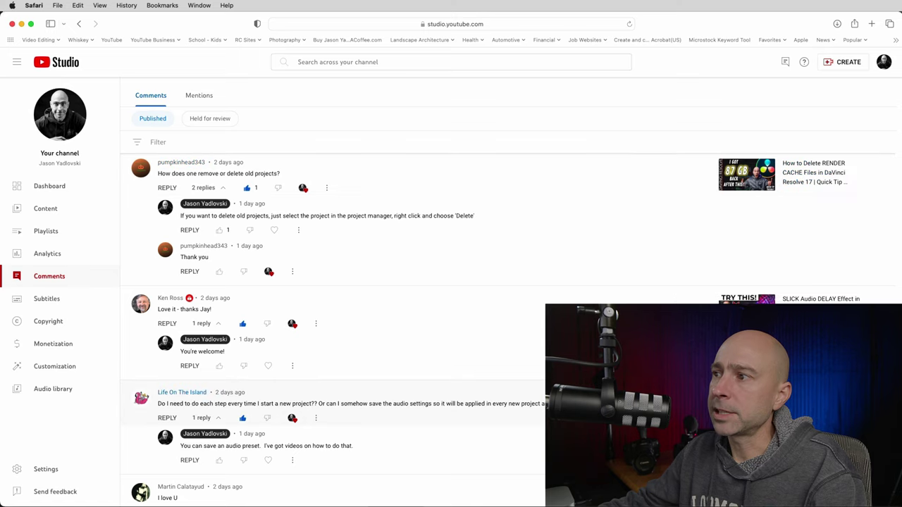
Switch to YouTube Studio in Safari and read further down the channel's published comments
{"action": "scroll", "coordinate": [535, 205], "scroll_direction": "down", "scroll_amount": 3}
{"action": "scroll", "coordinate": [797, 220], "scroll_direction": "down", "scroll_amount": 3}
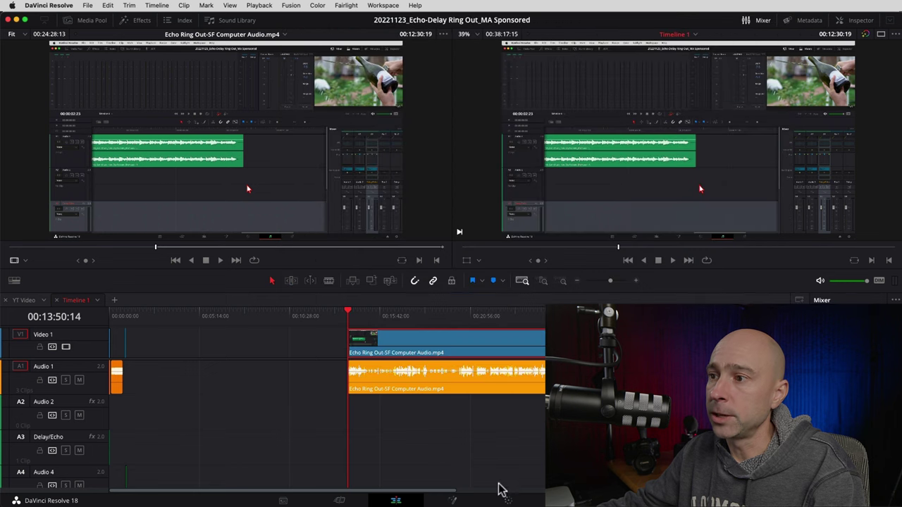
Go to the Fairlight page and open the audio Presets Library, moving its window fully into view
{"action": "key", "text": "shift+7"}
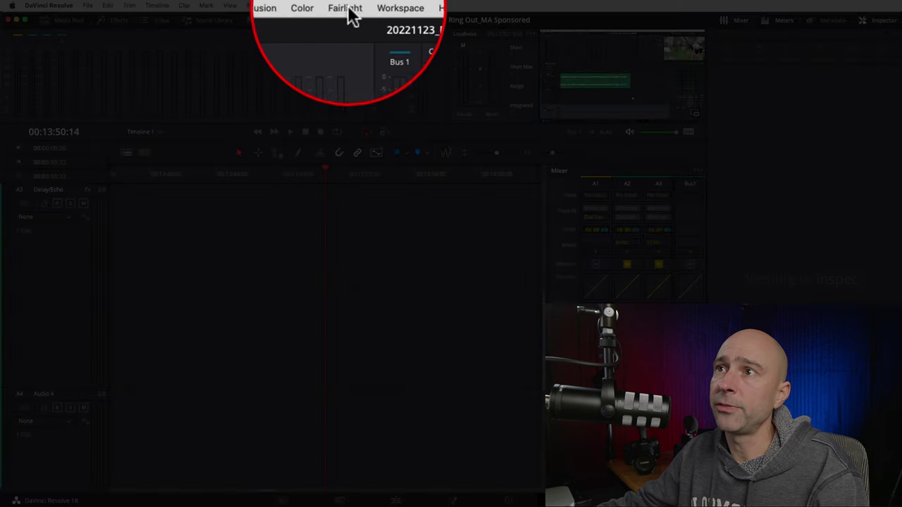
{"action": "left_click", "coordinate": [346, 6]}
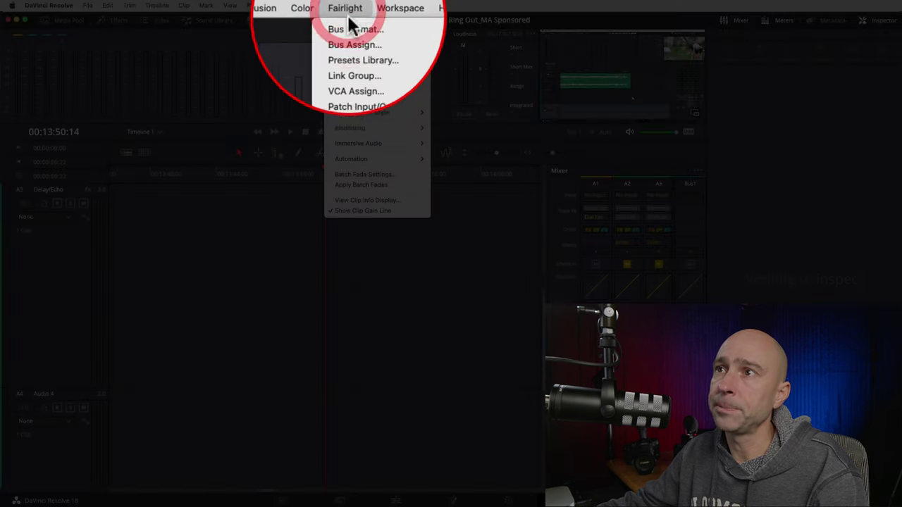
{"action": "left_click", "coordinate": [353, 41]}
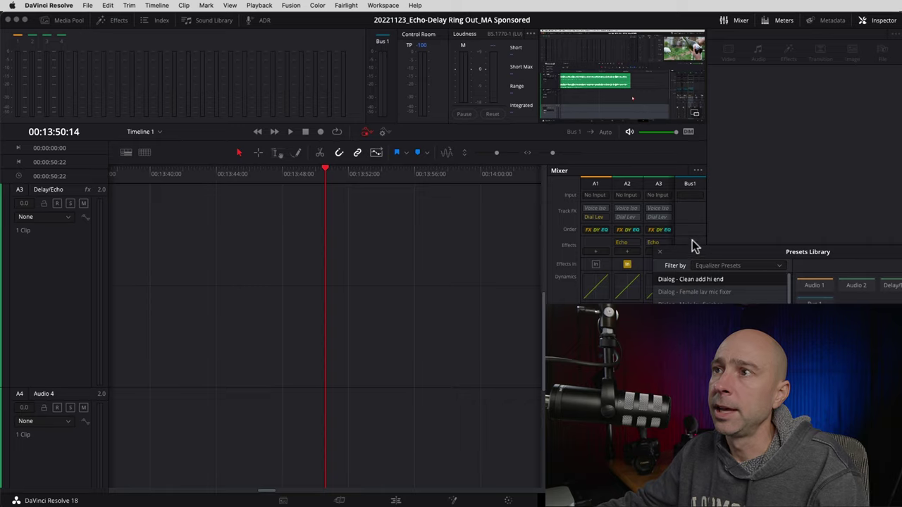
{"action": "left_click_drag", "start_coordinate": [692, 245], "coordinate": [419, 56]}
Filter the presets by Global Track Presets, check the other available preset categories, and close the library
{"action": "left_click", "coordinate": [472, 73]}
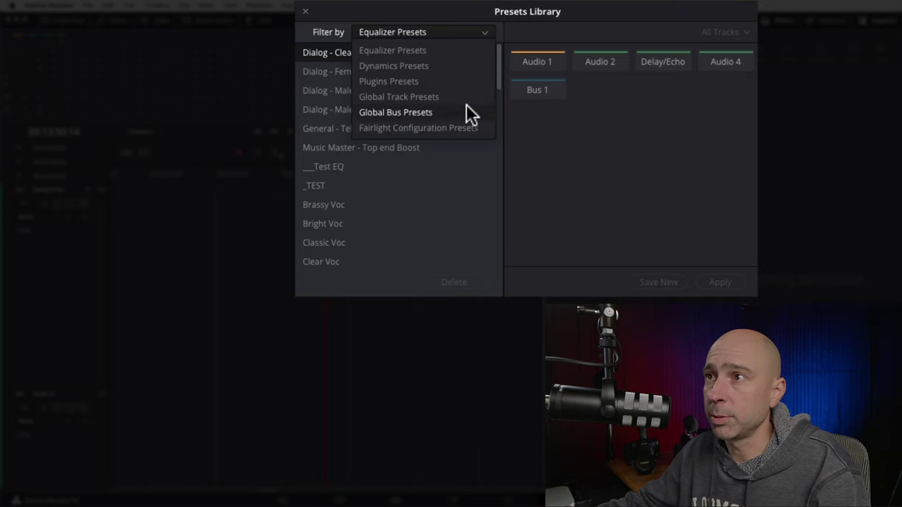
{"action": "left_click", "coordinate": [442, 94]}
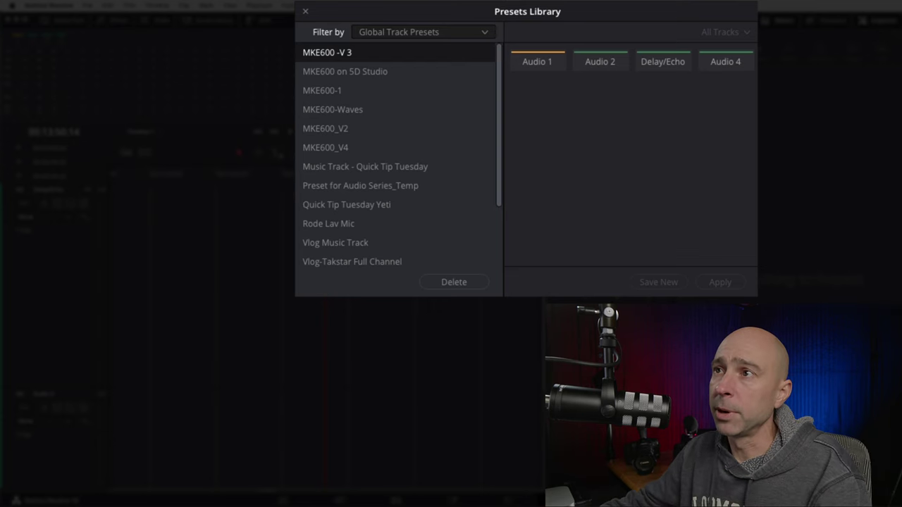
{"action": "left_click", "coordinate": [405, 36]}
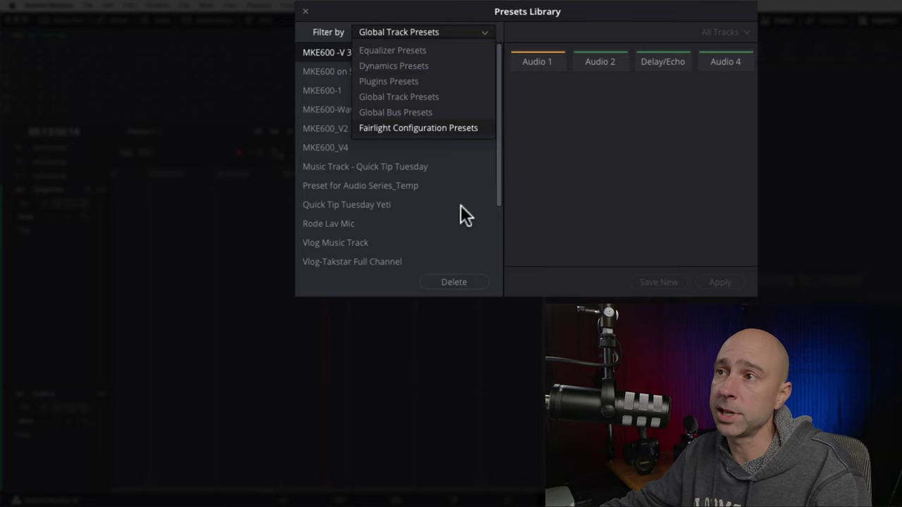
{"action": "left_click", "coordinate": [617, 213]}
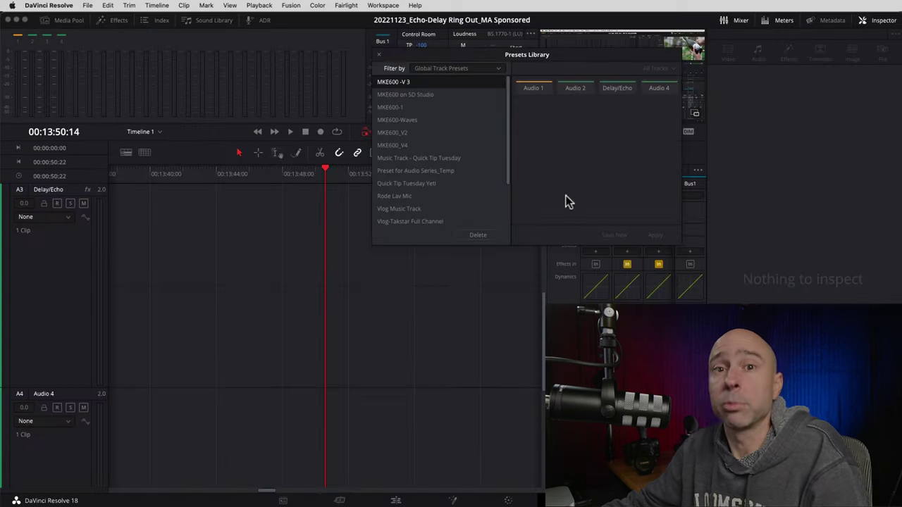
{"action": "left_click", "coordinate": [379, 54]}
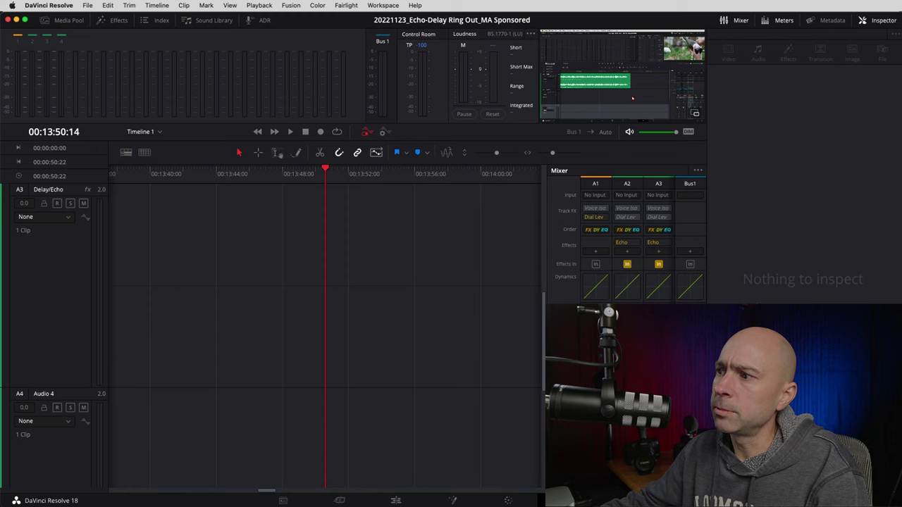
Open the project manager, compare the thumbnail and list views of the projects, and close it
{"action": "key", "text": "shift+1"}
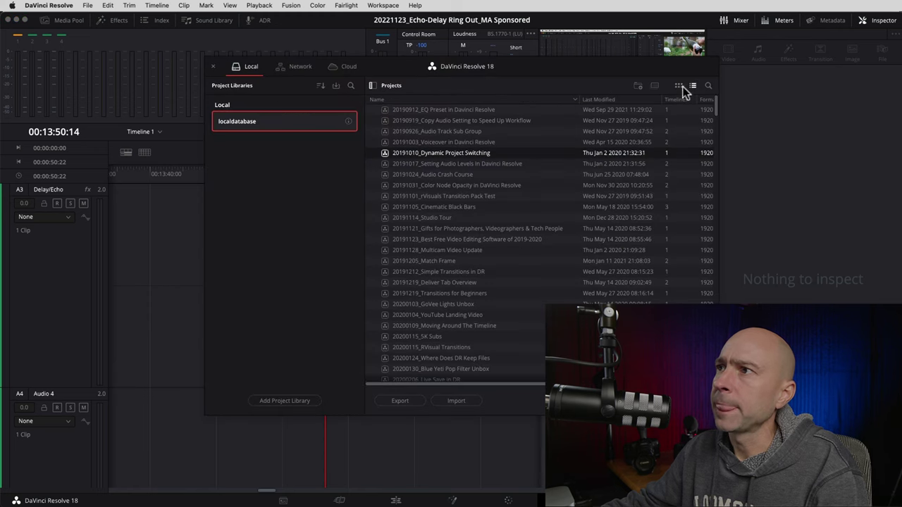
{"action": "left_click", "coordinate": [652, 86]}
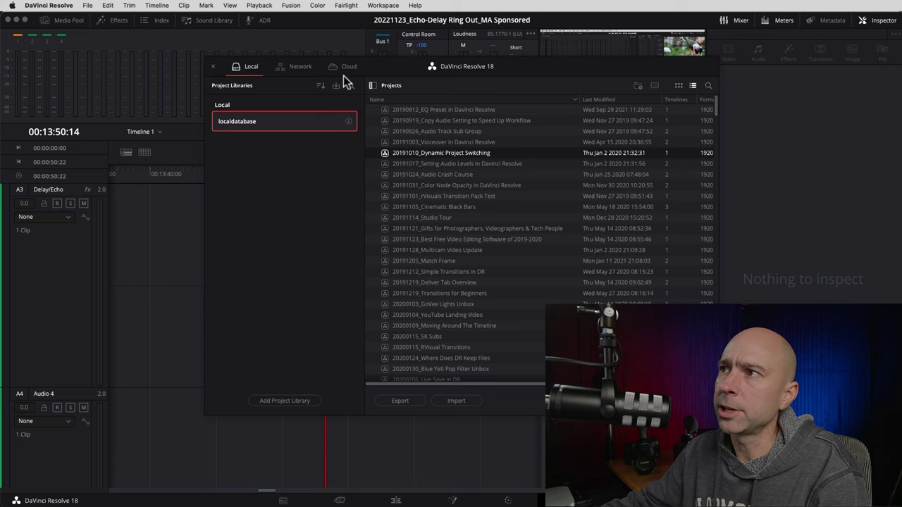
{"action": "left_click", "coordinate": [694, 86]}
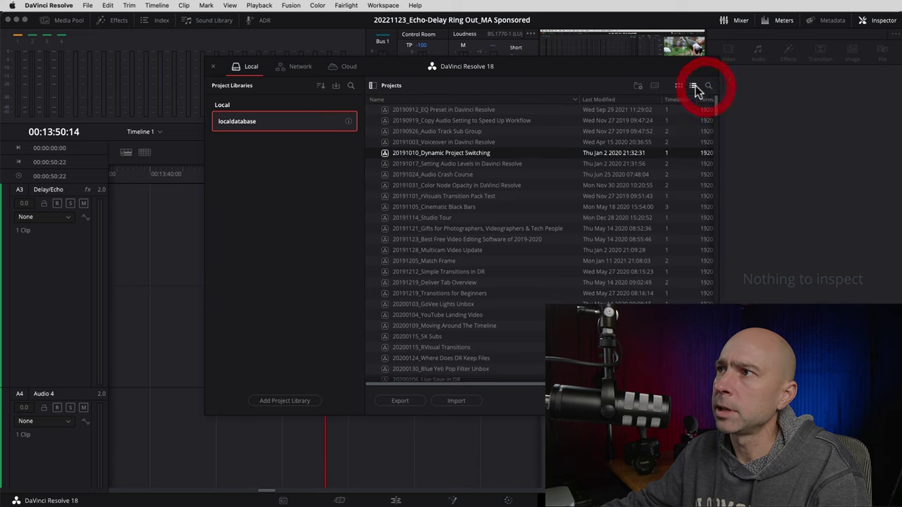
{"action": "left_click", "coordinate": [679, 85]}
{"action": "left_click", "coordinate": [693, 85]}
{"action": "scroll", "coordinate": [413, 379], "scroll_direction": "down", "scroll_amount": 1}
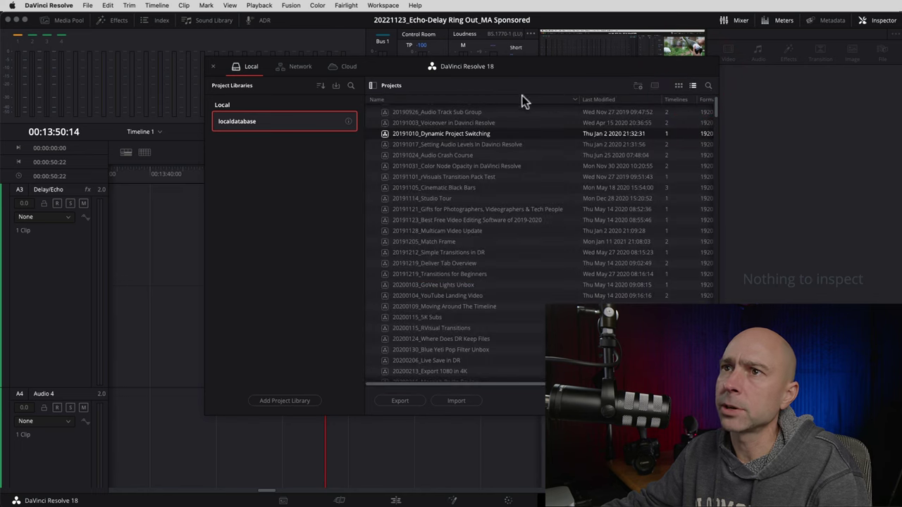
{"action": "left_click", "coordinate": [215, 68]}
Open the project settings, reposition the window, and view the list of saved project setting presets
{"action": "key", "text": "shift+9"}
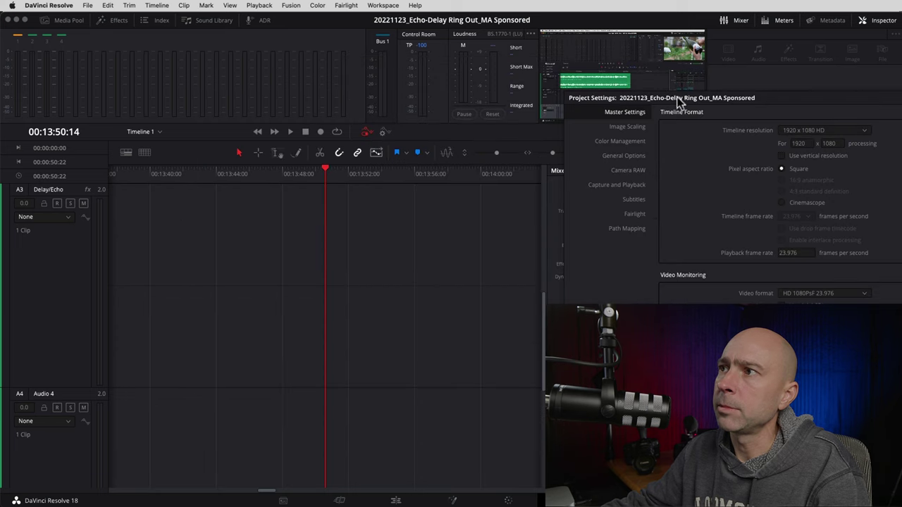
{"action": "left_click", "coordinate": [282, 48]}
{"action": "left_click", "coordinate": [272, 34]}
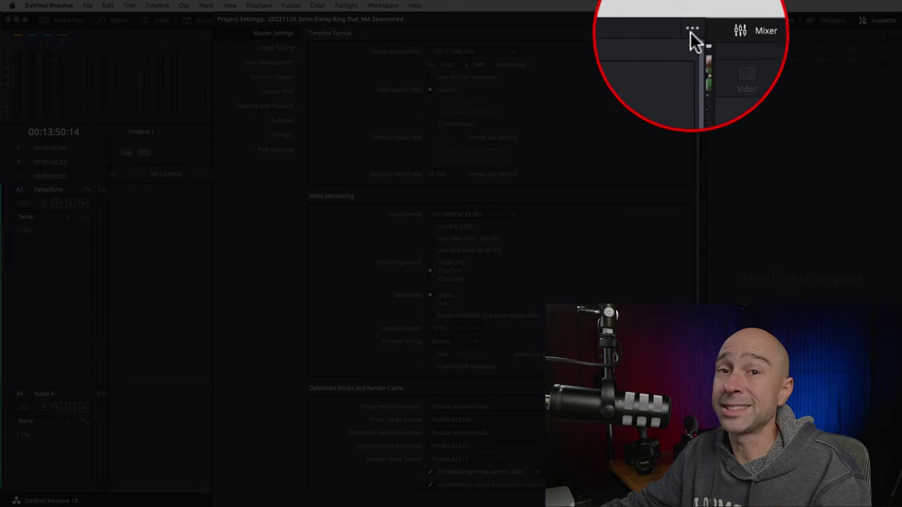
{"action": "left_click", "coordinate": [691, 20]}
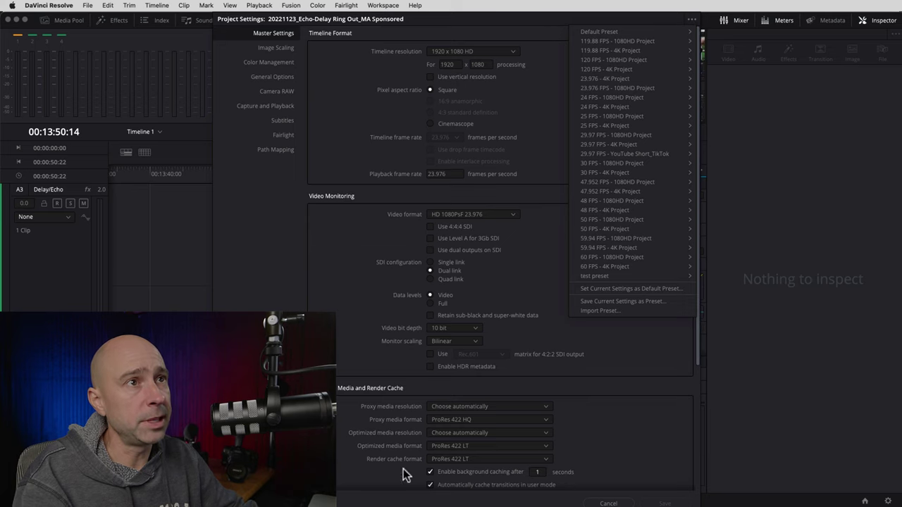
{"action": "left_click", "coordinate": [485, 378]}
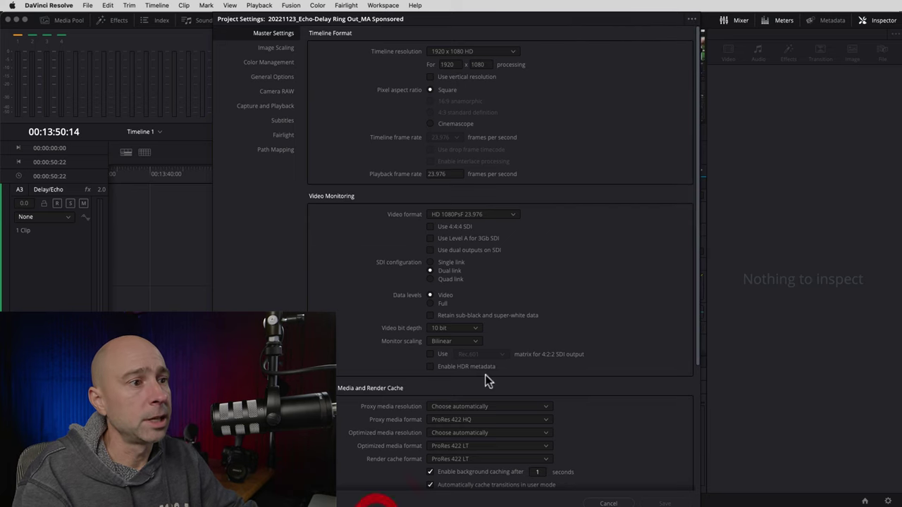
Shorten the Project Settings window and show the actions available for the 30 FPS - 4K Project preset
{"action": "left_click_drag", "start_coordinate": [654, 506], "coordinate": [654, 388]}
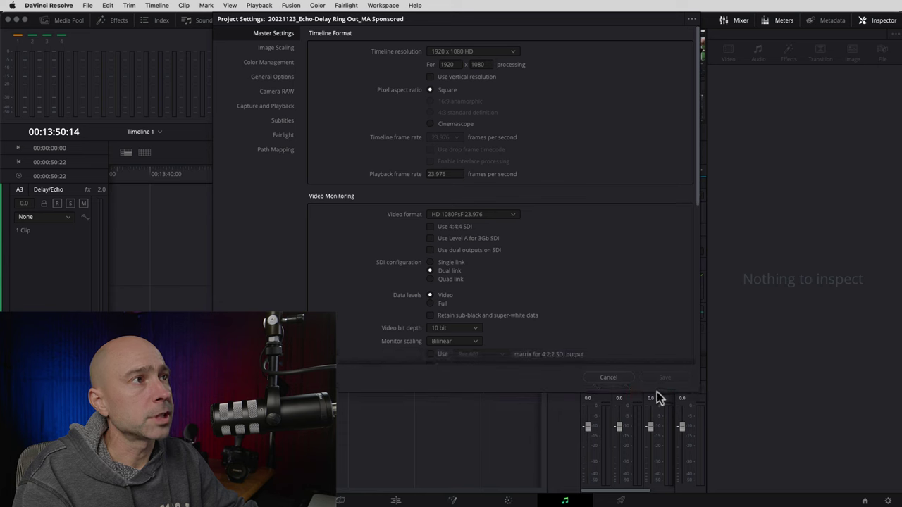
{"action": "left_click", "coordinate": [692, 23]}
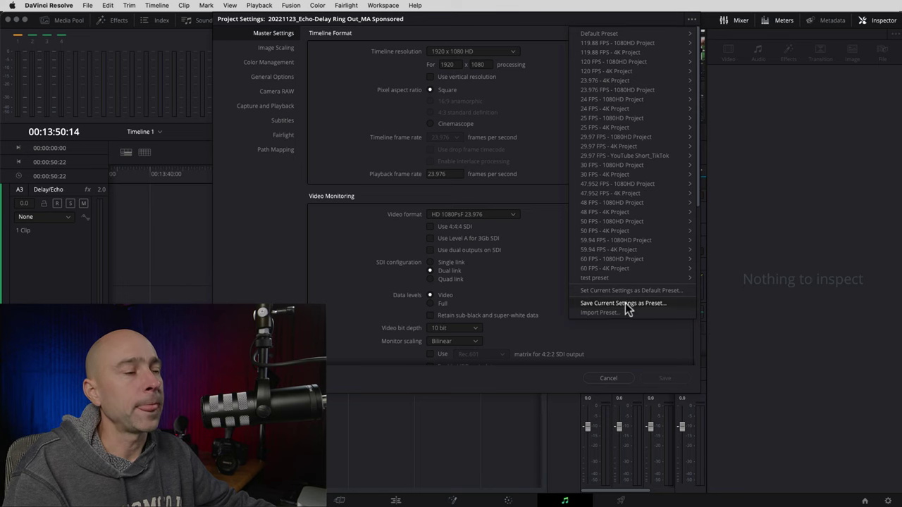
{"action": "mouse_move", "coordinate": [627, 150]}
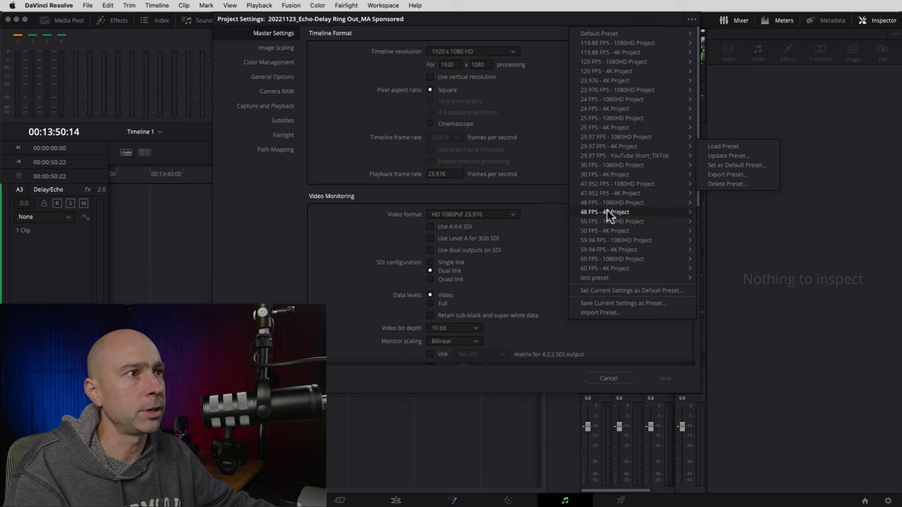
{"action": "mouse_move", "coordinate": [619, 176]}
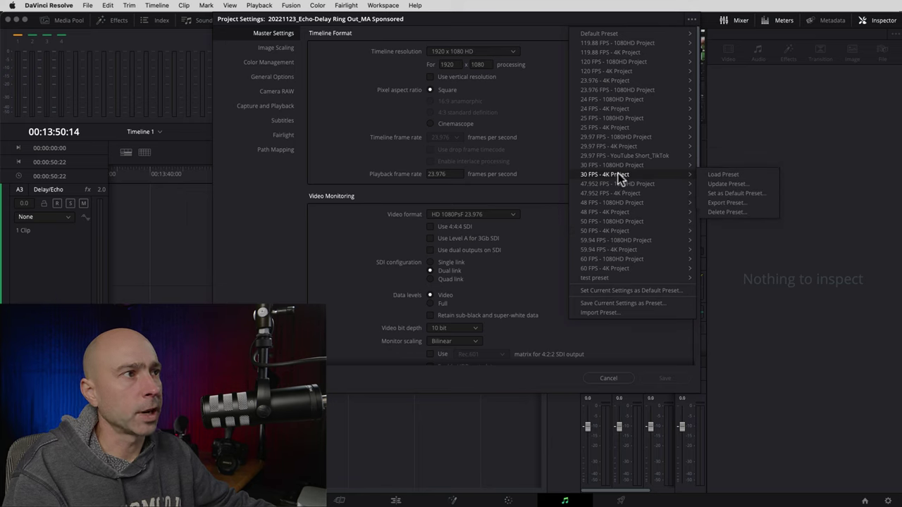
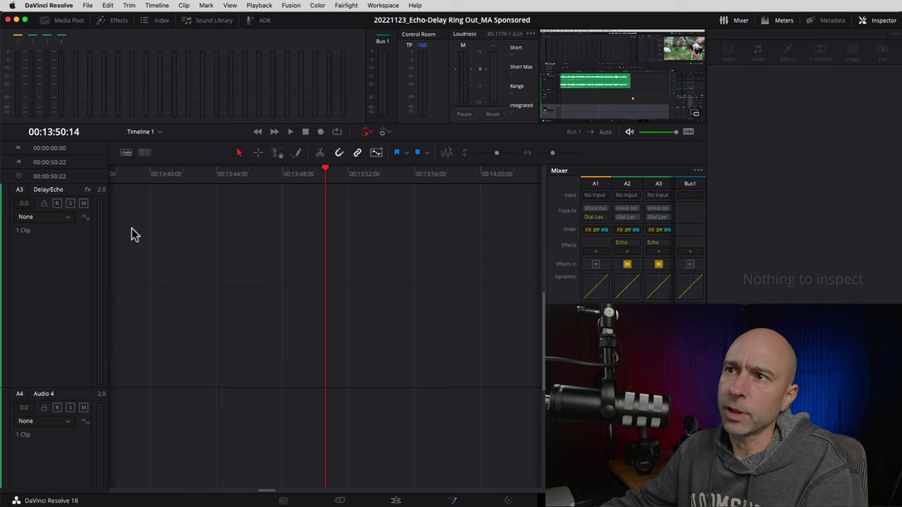
Check the automation parameters offered for the Delay/Echo track, including those of its plugins
{"action": "left_click", "coordinate": [362, 134]}
{"action": "left_click", "coordinate": [366, 138]}
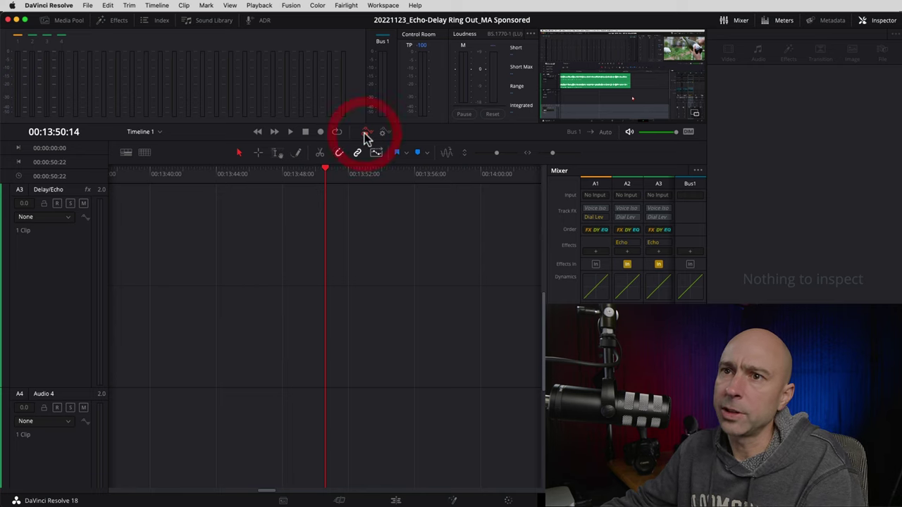
{"action": "left_click", "coordinate": [67, 218]}
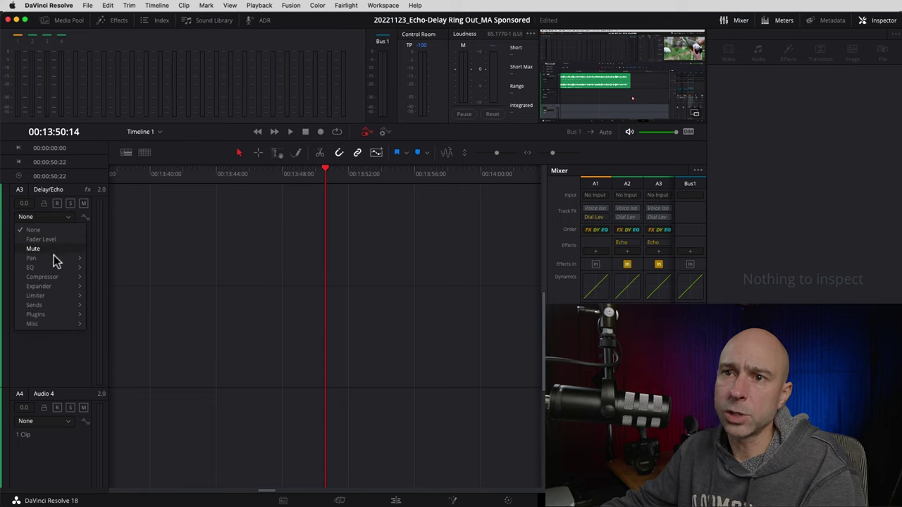
{"action": "mouse_move", "coordinate": [56, 313]}
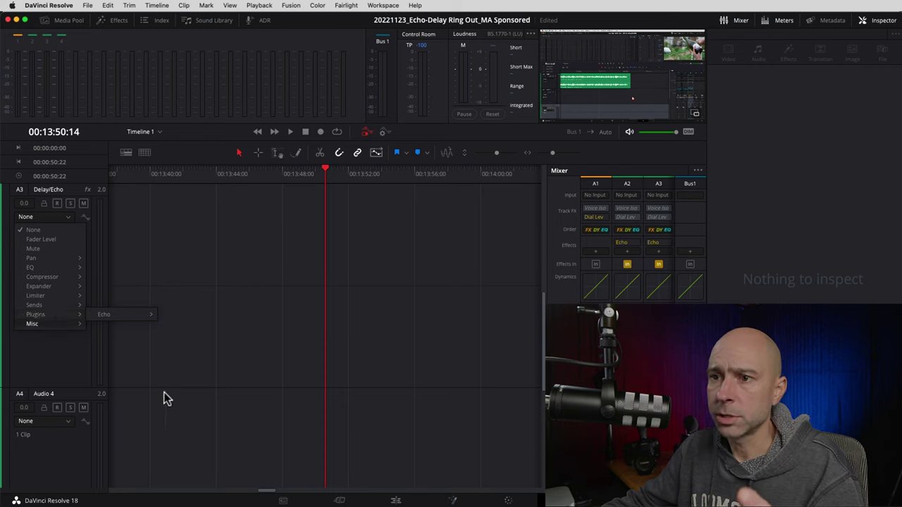
{"action": "left_click", "coordinate": [464, 261]}
Add the Pitch effect to the Audio 1 track in the mixer and close the effect's window
{"action": "left_click", "coordinate": [594, 254]}
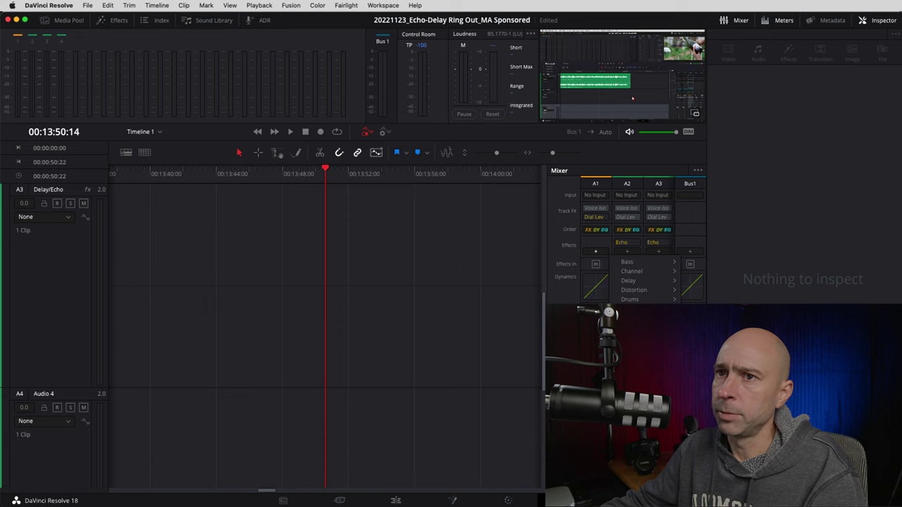
{"action": "left_click", "coordinate": [712, 366]}
{"action": "left_click", "coordinate": [340, 197]}
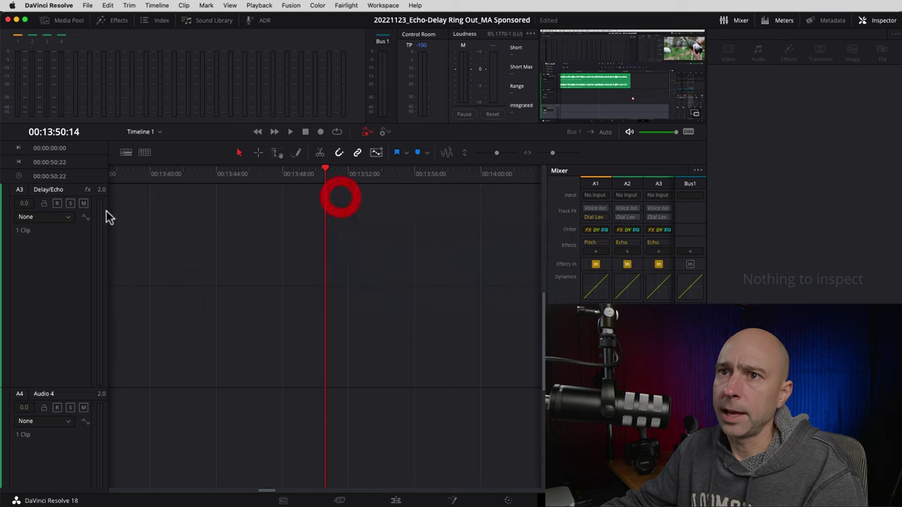
Display the Pitch plugin's Semitones automation curve on the Audio 1 track
{"action": "scroll", "coordinate": [58, 250], "scroll_direction": "up", "scroll_amount": 5}
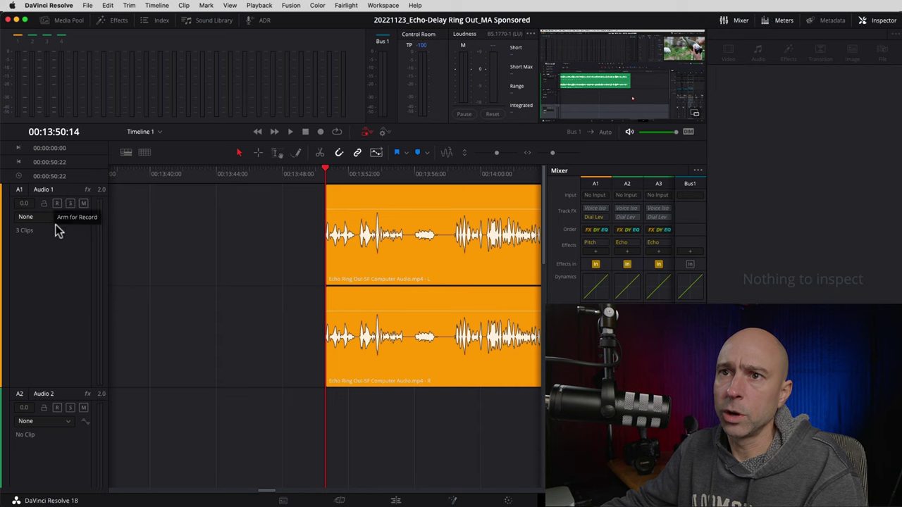
{"action": "left_click", "coordinate": [66, 217]}
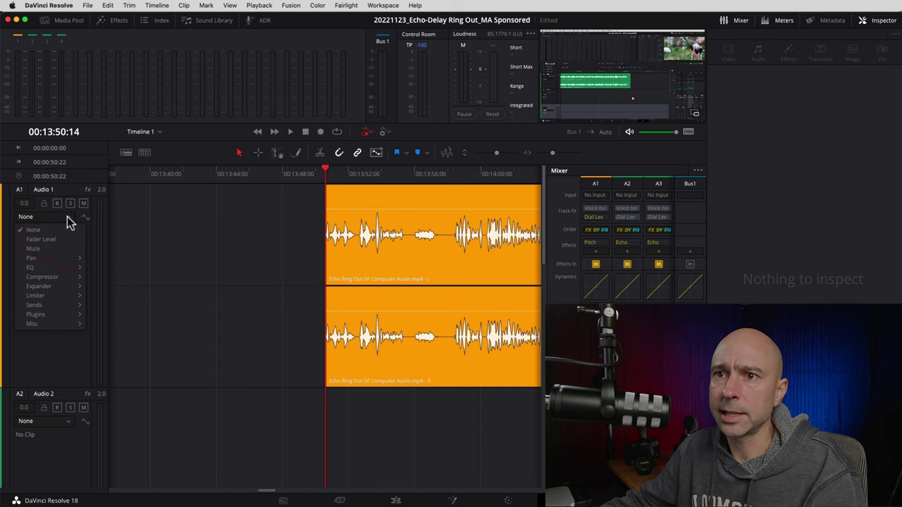
{"action": "mouse_move", "coordinate": [58, 259]}
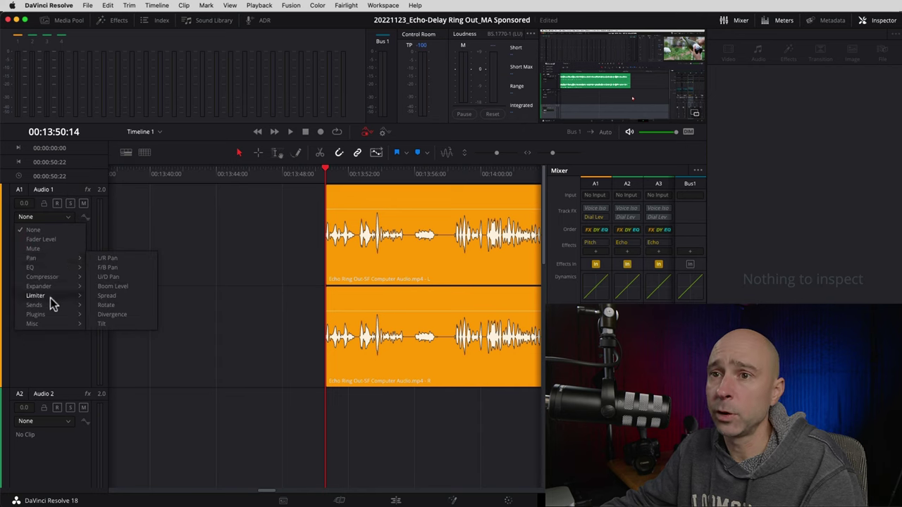
{"action": "mouse_move", "coordinate": [119, 323]}
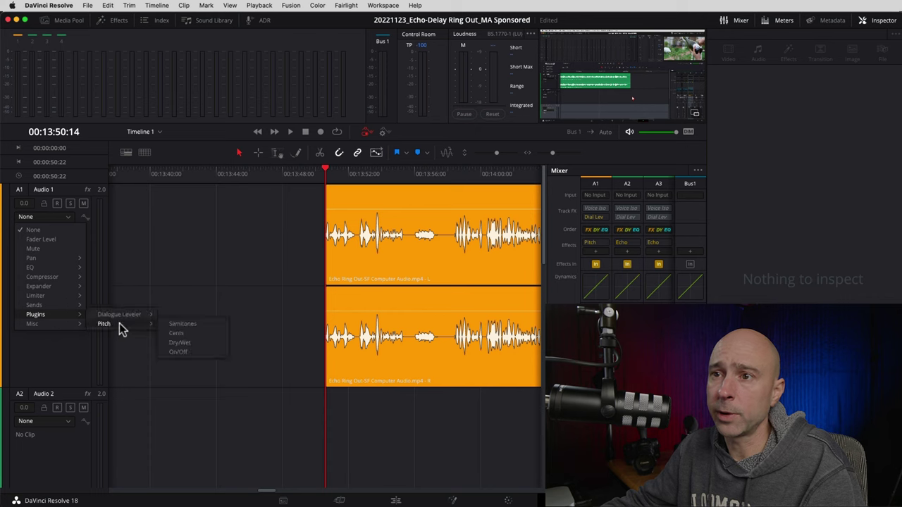
{"action": "left_click", "coordinate": [185, 324]}
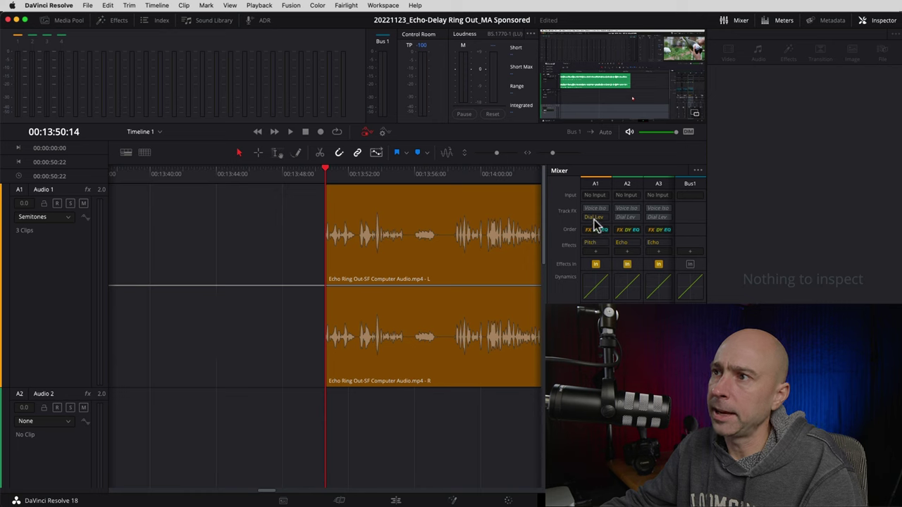
Open the Audio 1 track's Pitch effect beside the timeline and adjust its Semitones against the automation curve, ending at 12
{"action": "left_click", "coordinate": [594, 247]}
{"action": "left_click_drag", "start_coordinate": [486, 185], "coordinate": [691, 91]}
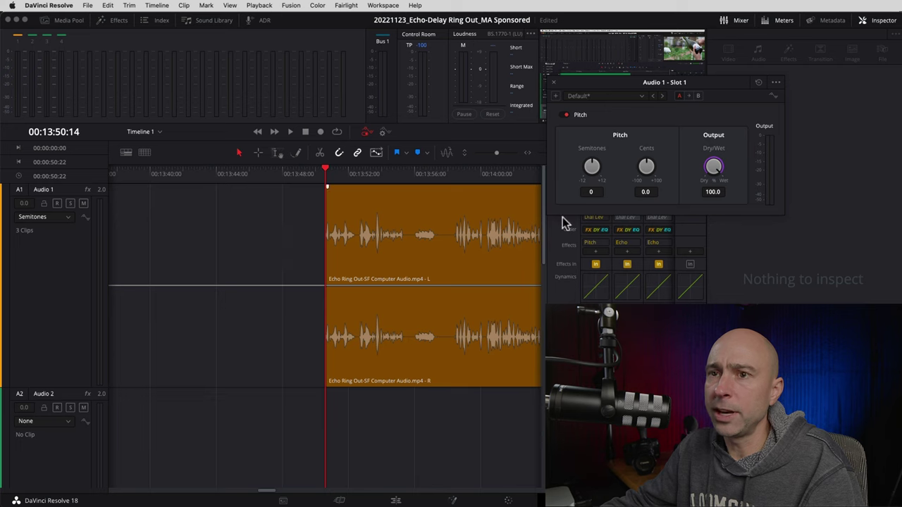
{"action": "left_click_drag", "start_coordinate": [596, 171], "coordinate": [644, 177]}
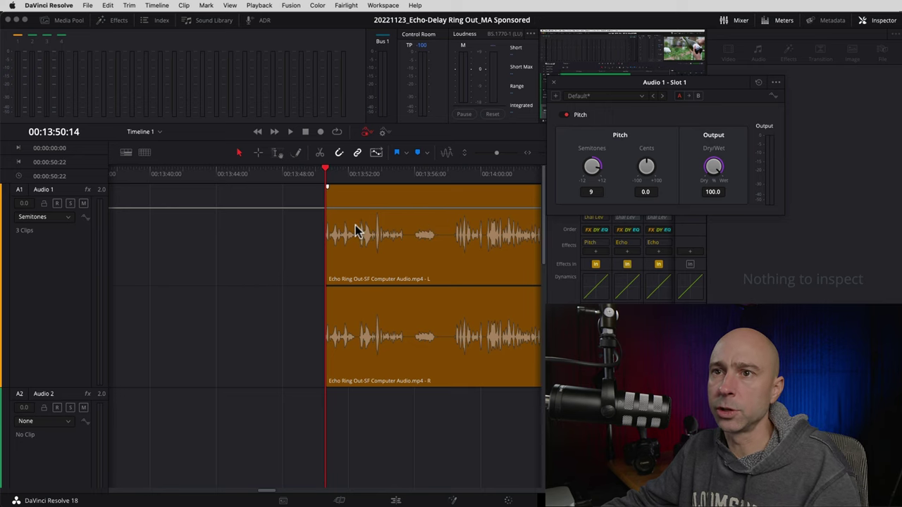
{"action": "left_click", "coordinate": [87, 218]}
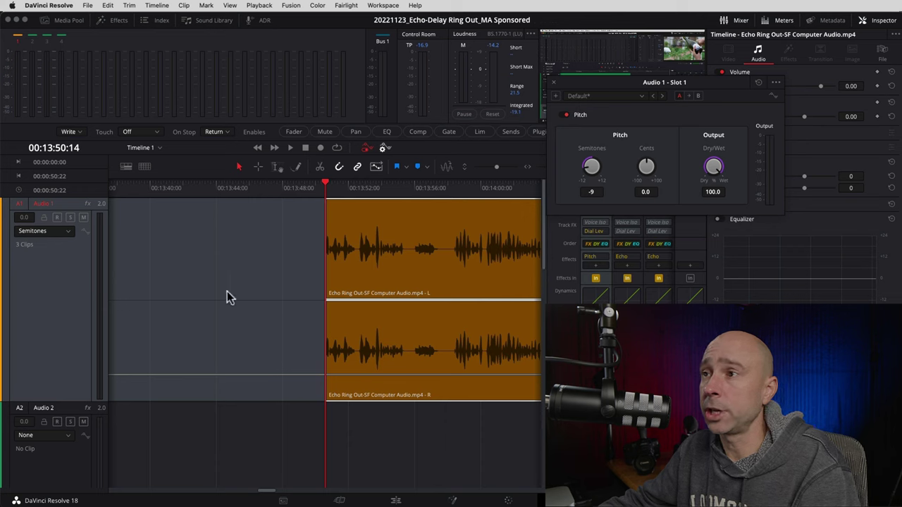
{"action": "left_click_drag", "start_coordinate": [591, 169], "coordinate": [751, 184]}
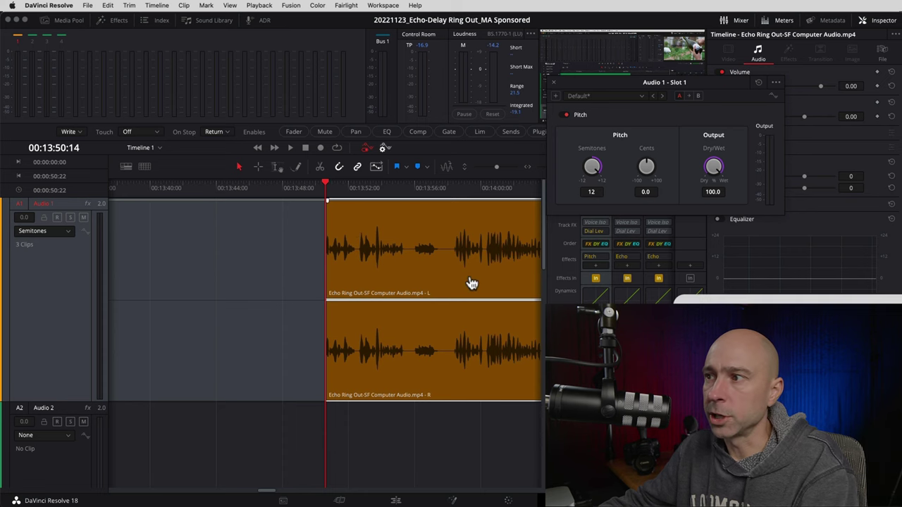
{"action": "key", "text": "super+Tab"}
{"action": "scroll", "coordinate": [595, 278], "scroll_direction": "down", "scroll_amount": 5}
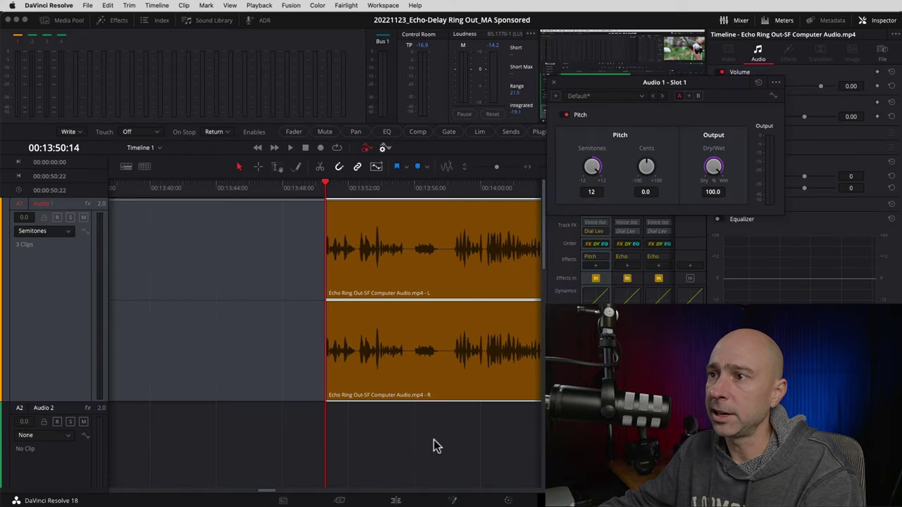
Close the Pitch effect's window and hide the Mixer and the Inspector to widen the timeline
{"action": "left_click_drag", "start_coordinate": [433, 444], "coordinate": [272, 439]}
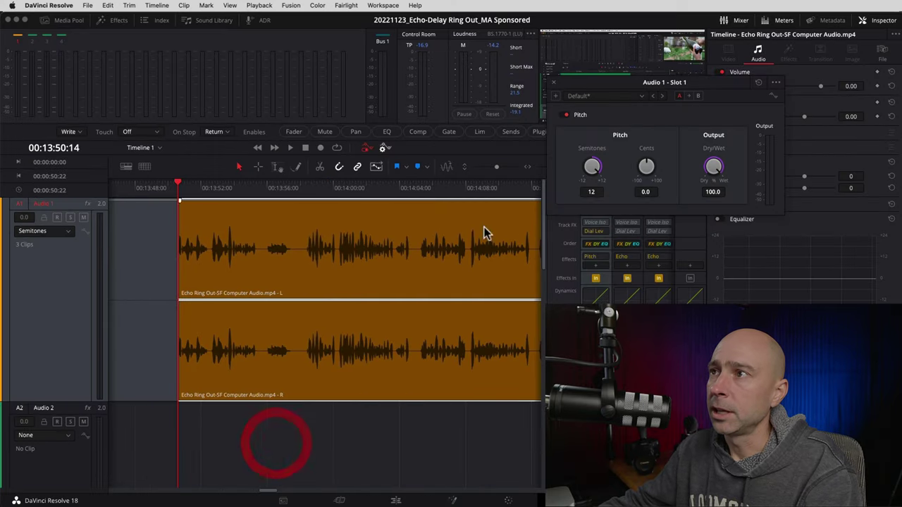
{"action": "left_click", "coordinate": [554, 82]}
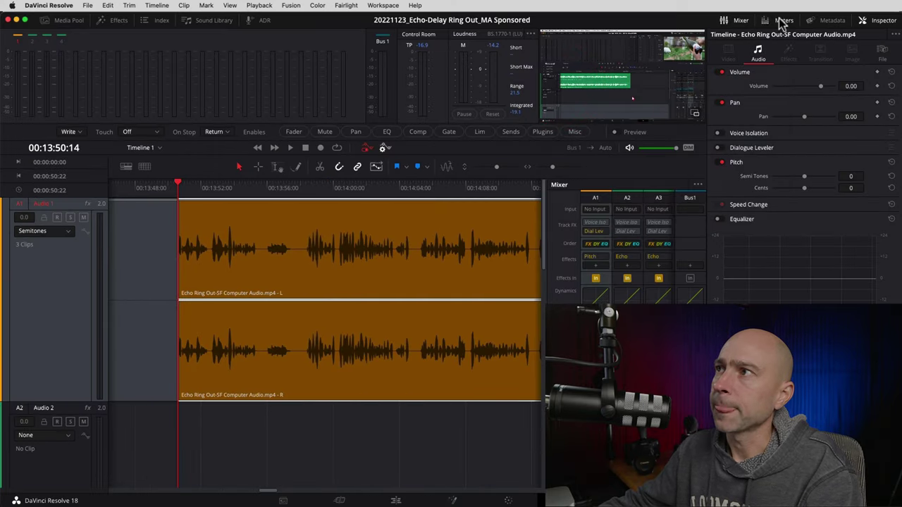
{"action": "left_click", "coordinate": [739, 20]}
{"action": "left_click", "coordinate": [877, 20]}
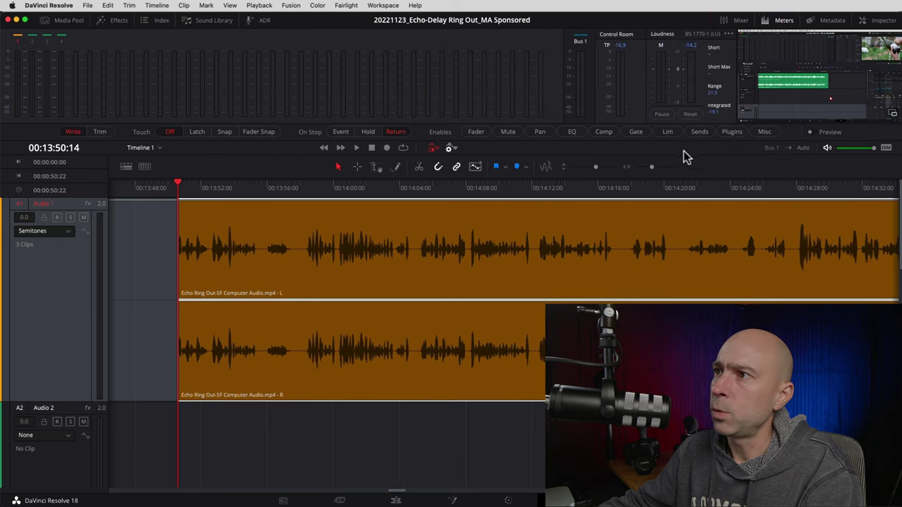
Enable Elastic Wave on the Echo Ring Out audio clip on the Audio 1 track
{"action": "left_click_drag", "start_coordinate": [654, 166], "coordinate": [642, 167]}
{"action": "scroll", "coordinate": [517, 308], "scroll_direction": "right", "scroll_amount": 10}
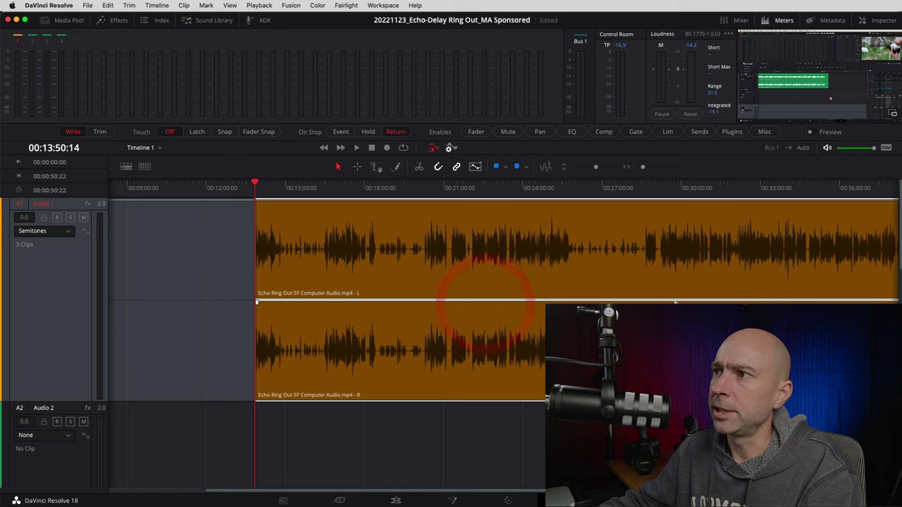
{"action": "scroll", "coordinate": [698, 229], "scroll_direction": "right", "scroll_amount": 2}
{"action": "left_click", "coordinate": [680, 234]}
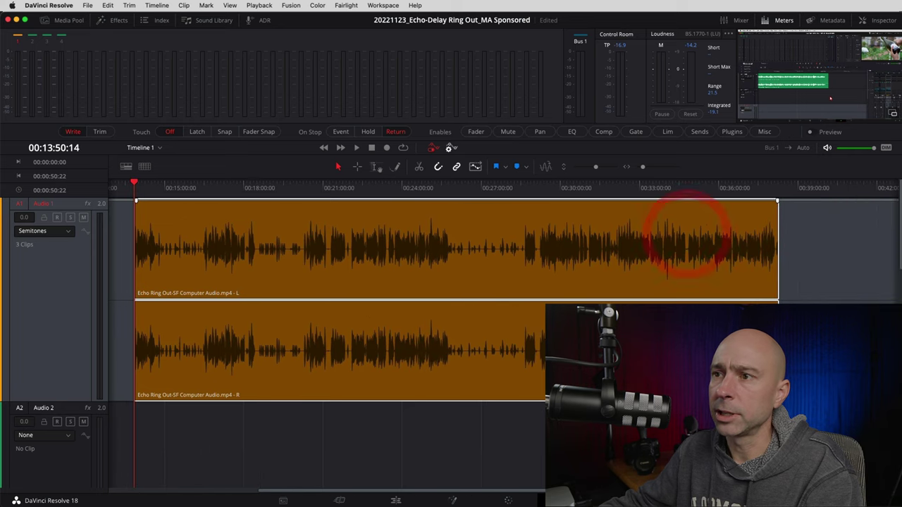
{"action": "left_click", "coordinate": [487, 438]}
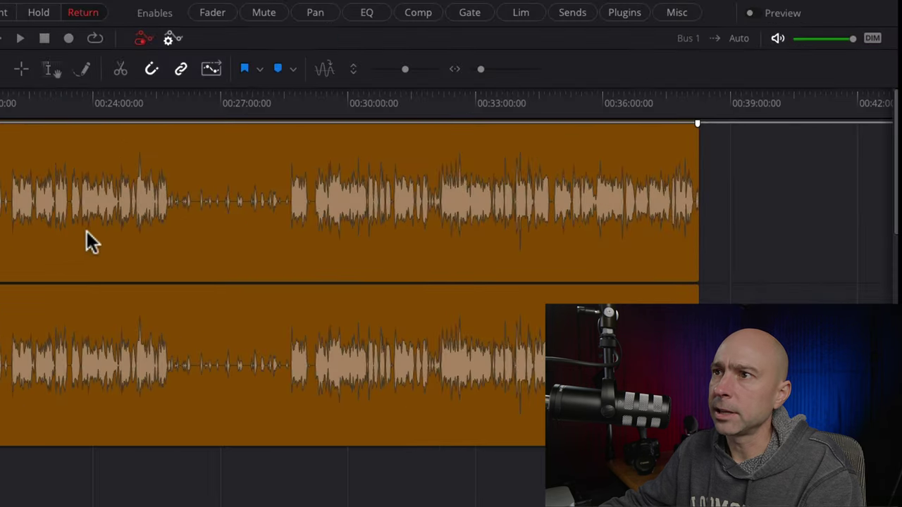
{"action": "left_click", "coordinate": [399, 269]}
{"action": "right_click", "coordinate": [65, 227]}
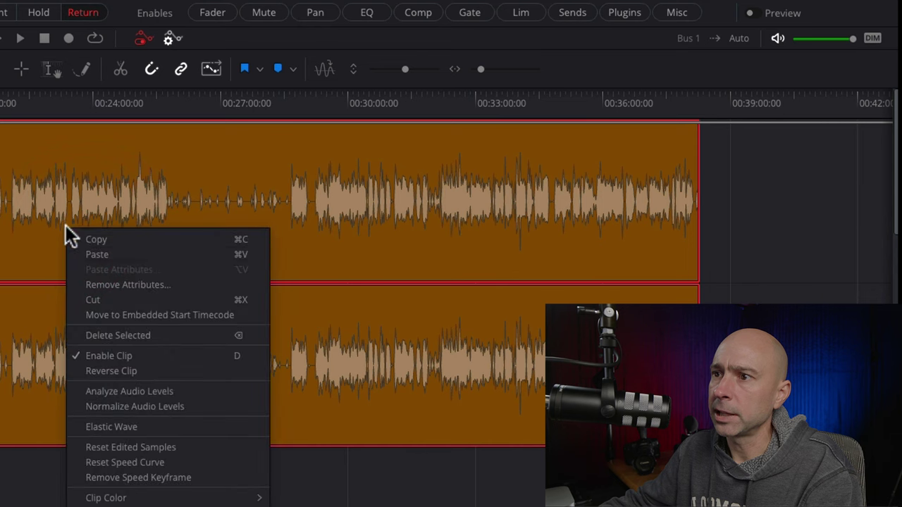
{"action": "left_click", "coordinate": [146, 427]}
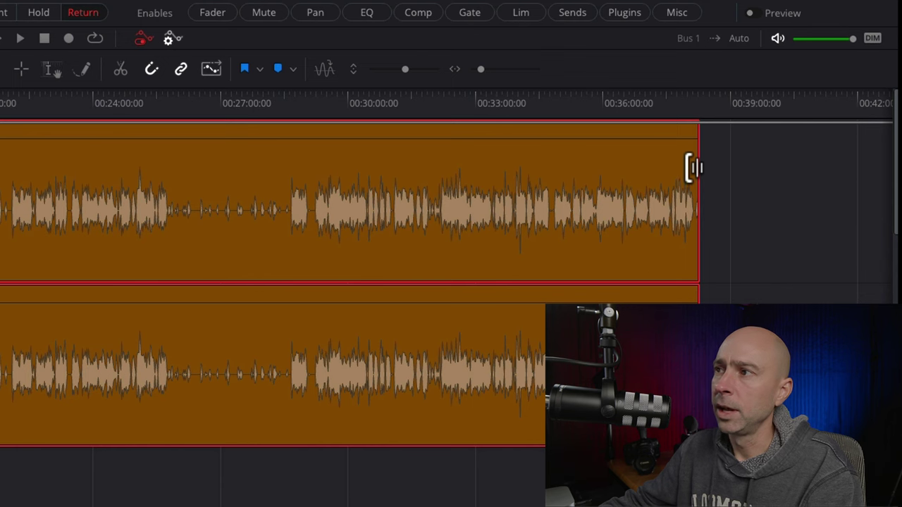
Stretch the elastic clip's end out to about 00:42:00 and play it back from just before 00:33:00
{"action": "left_click_drag", "start_coordinate": [694, 167], "coordinate": [864, 192]}
{"action": "left_click", "coordinate": [472, 104]}
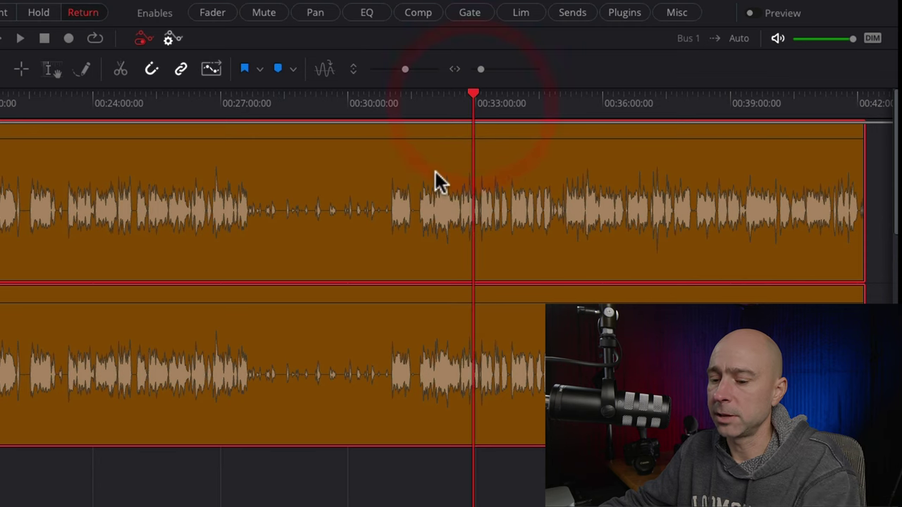
{"action": "key", "text": "space"}
{"action": "key", "text": "space"}
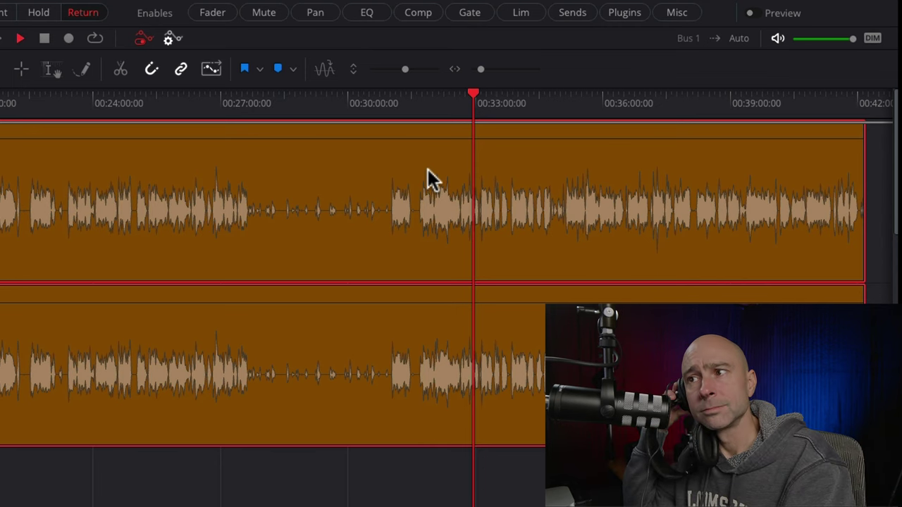
{"action": "key", "text": "space"}
{"action": "key", "text": "space"}
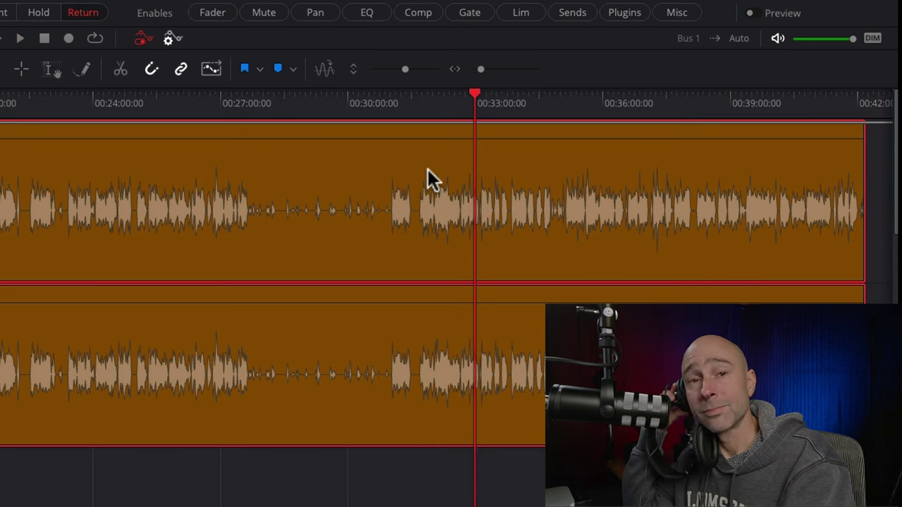